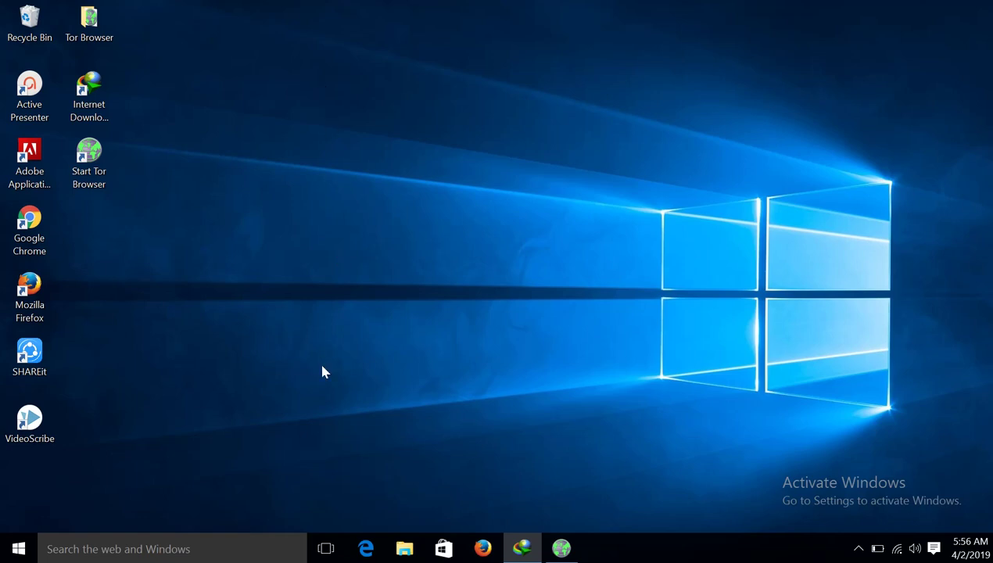
Open Internet Download Manager's configuration options and start adding a browser to the download capture list
click(521, 547)
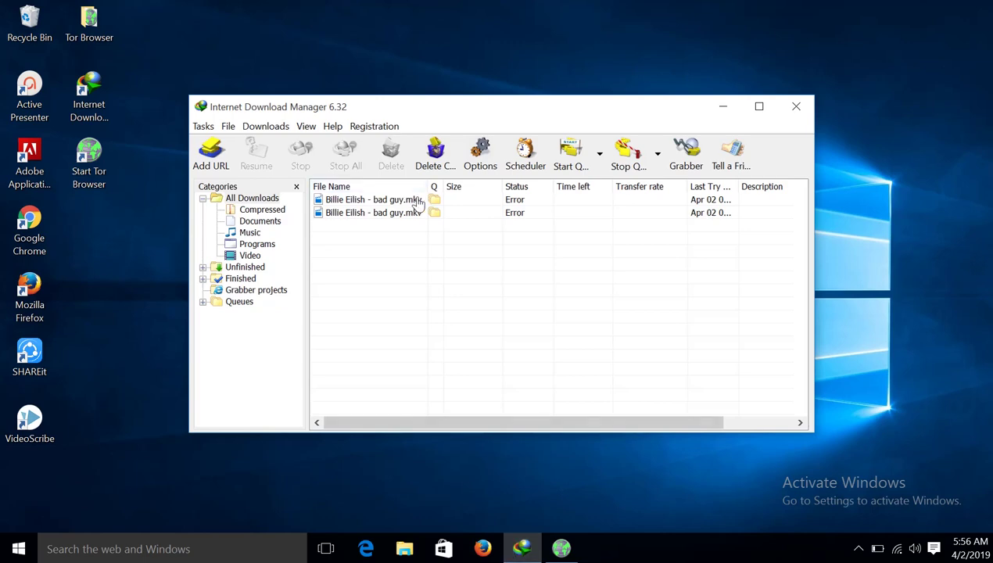
click(404, 200)
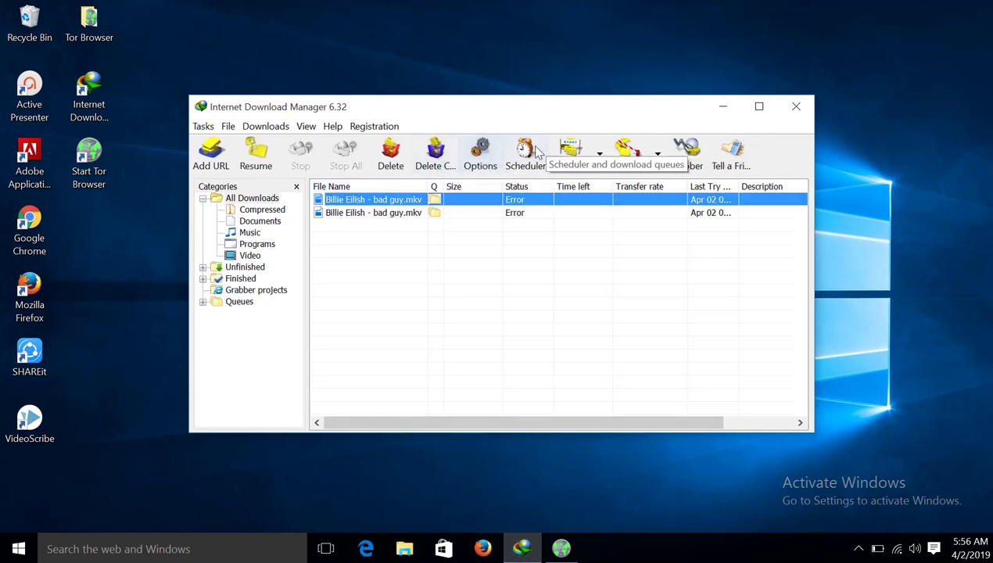
click(466, 158)
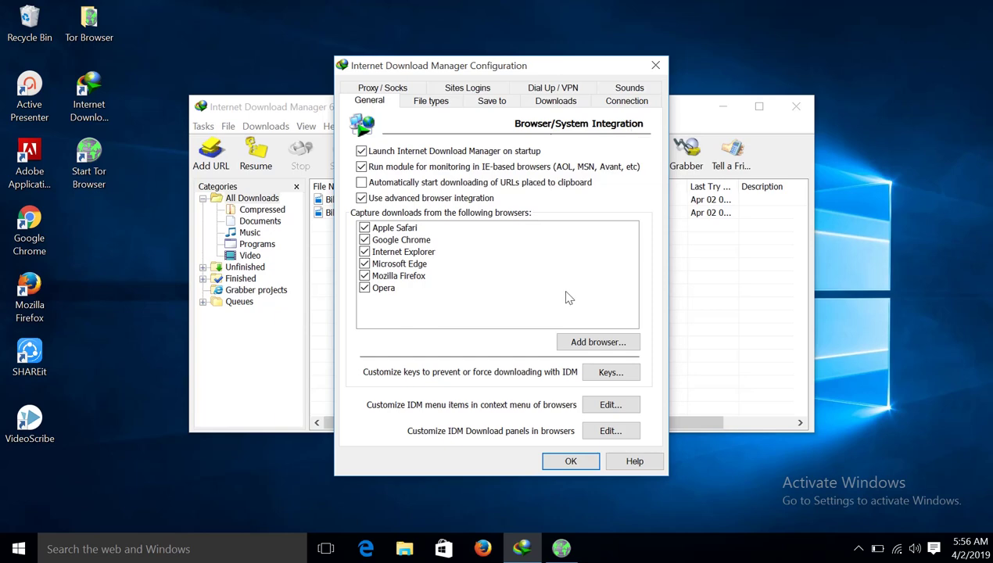
click(594, 344)
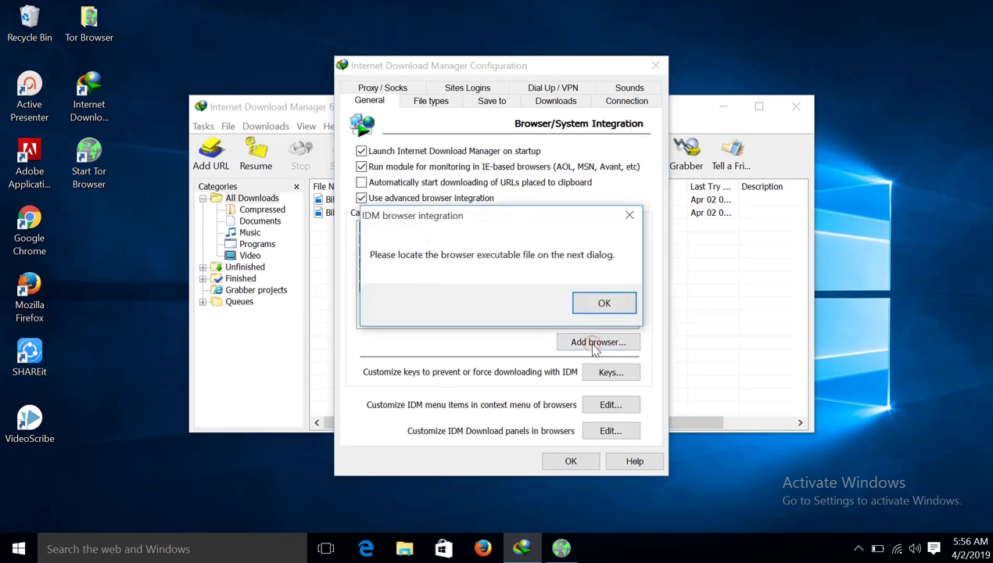
click(604, 304)
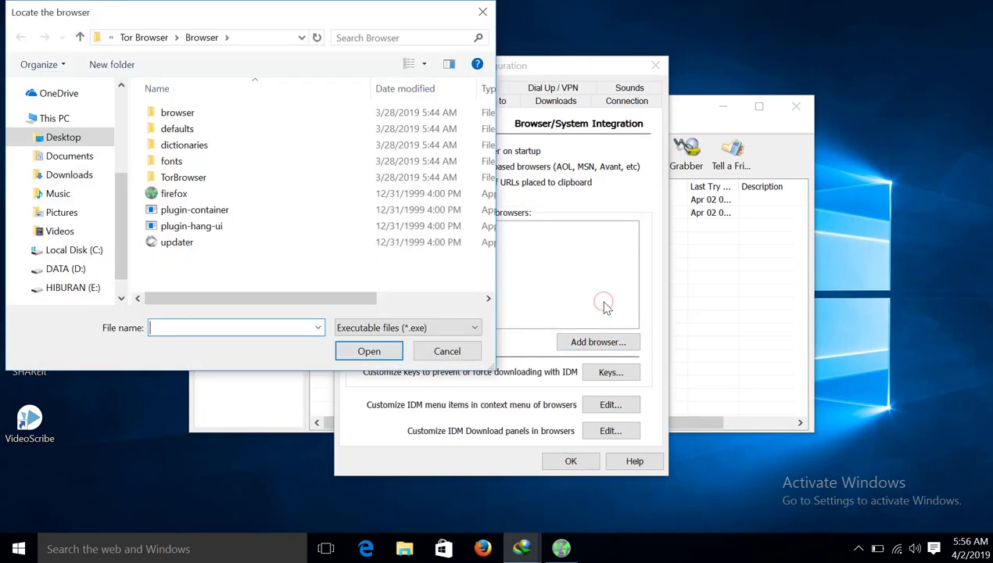
Add Tor Browser by choosing the firefox executable in Desktop > Tor Browser > Browser, save the configuration and minimize Internet Download Manager
click(43, 121)
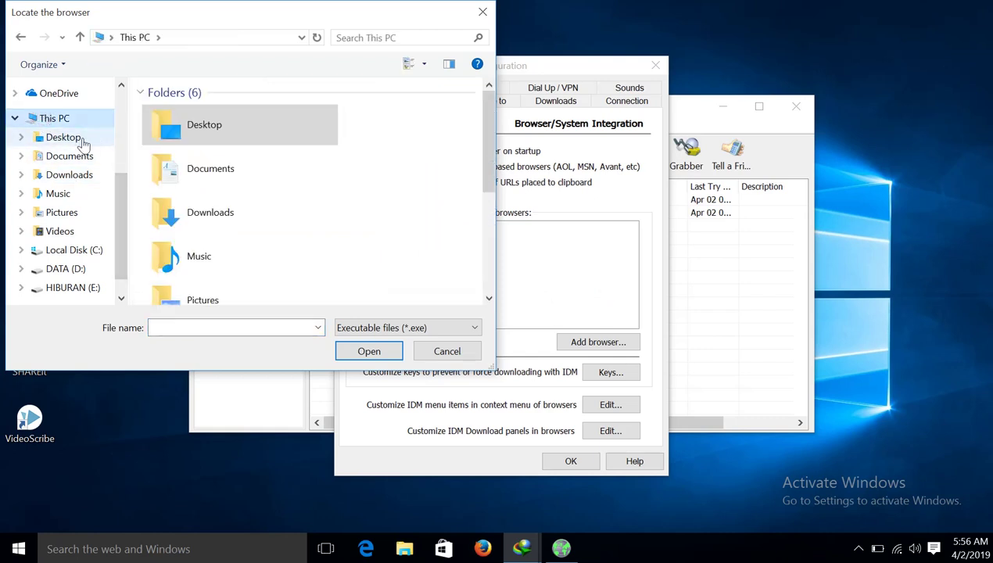
click(64, 137)
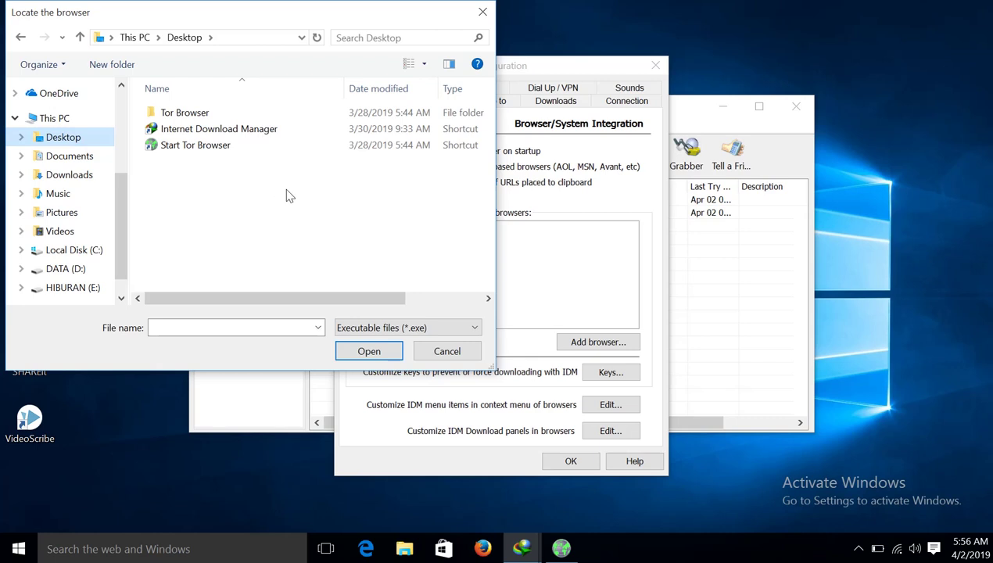
double_click(207, 116)
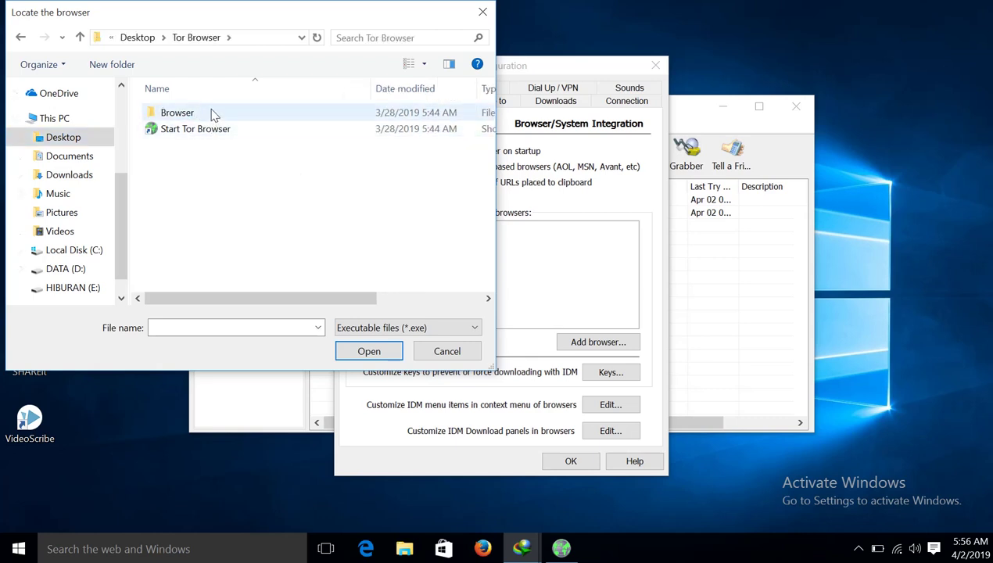
double_click(212, 115)
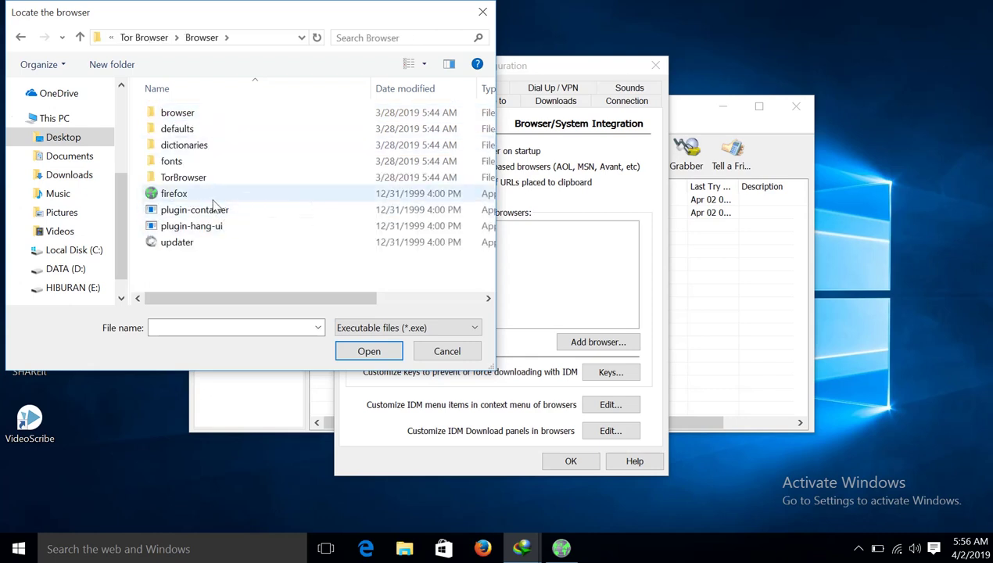
click(217, 196)
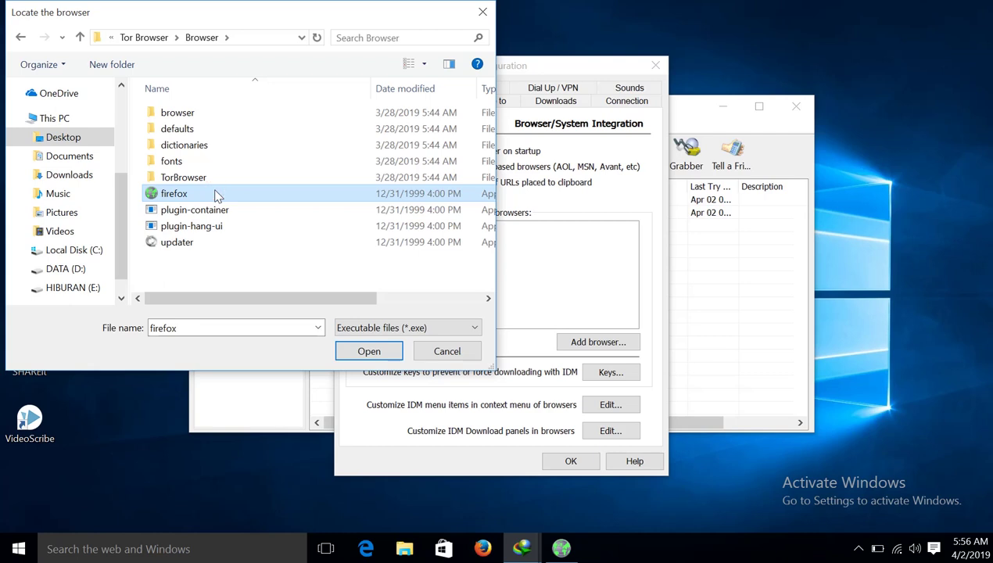
click(216, 196)
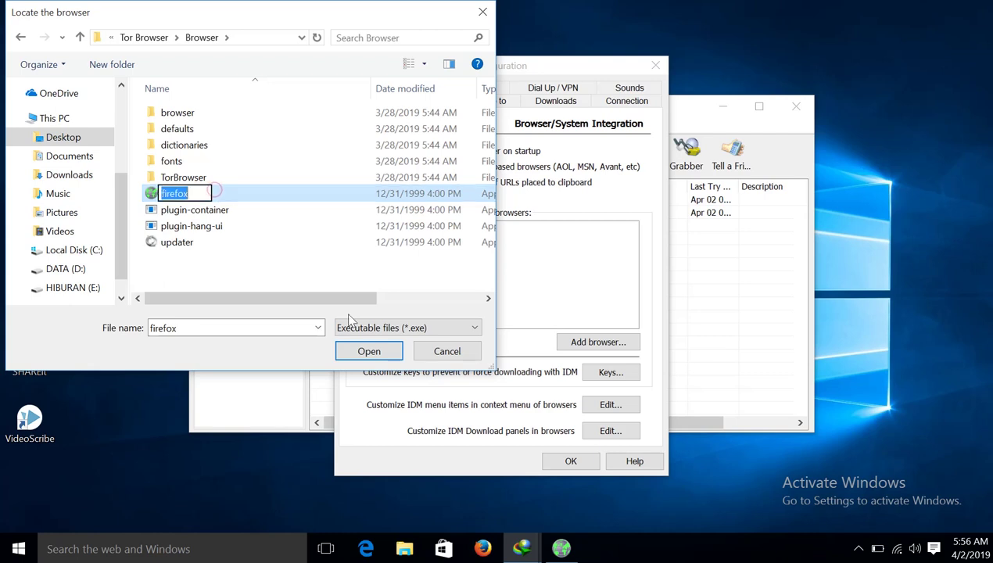
click(215, 275)
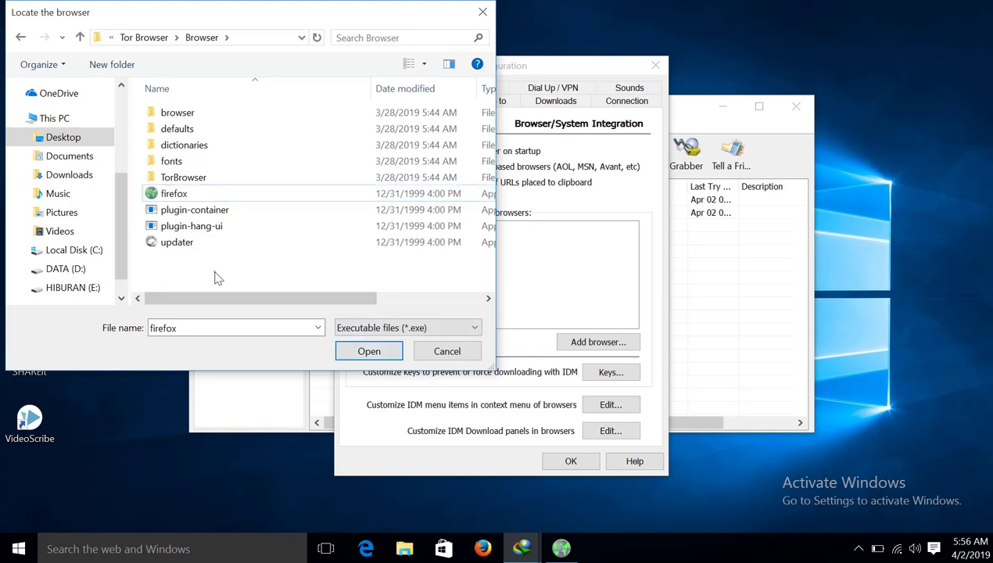
click(205, 194)
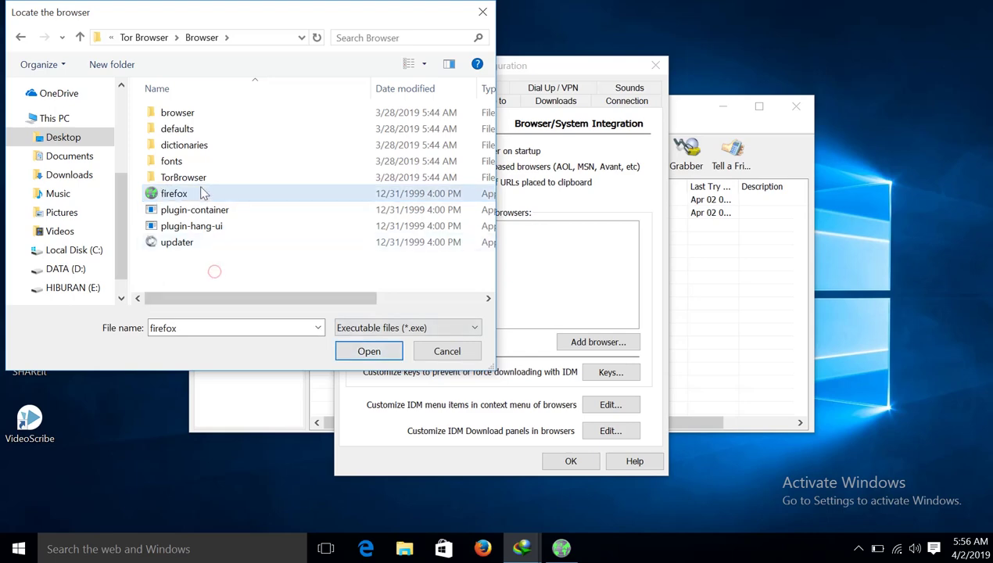
click(374, 353)
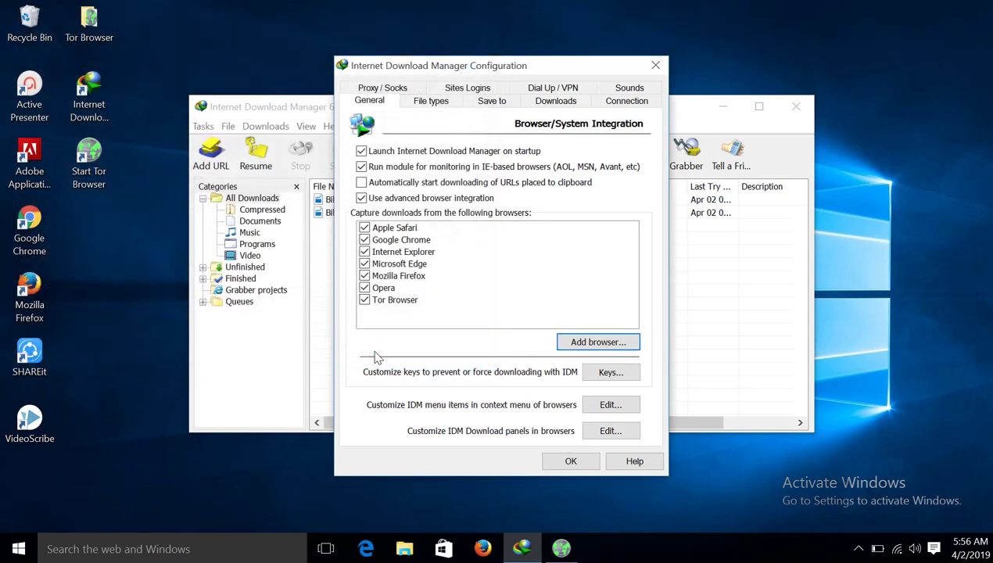
click(568, 462)
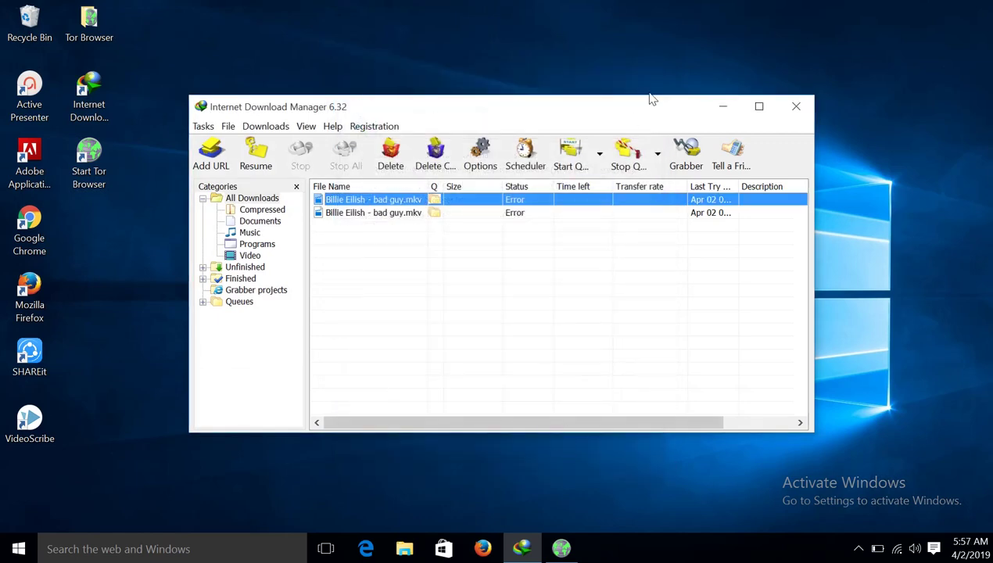
click(712, 110)
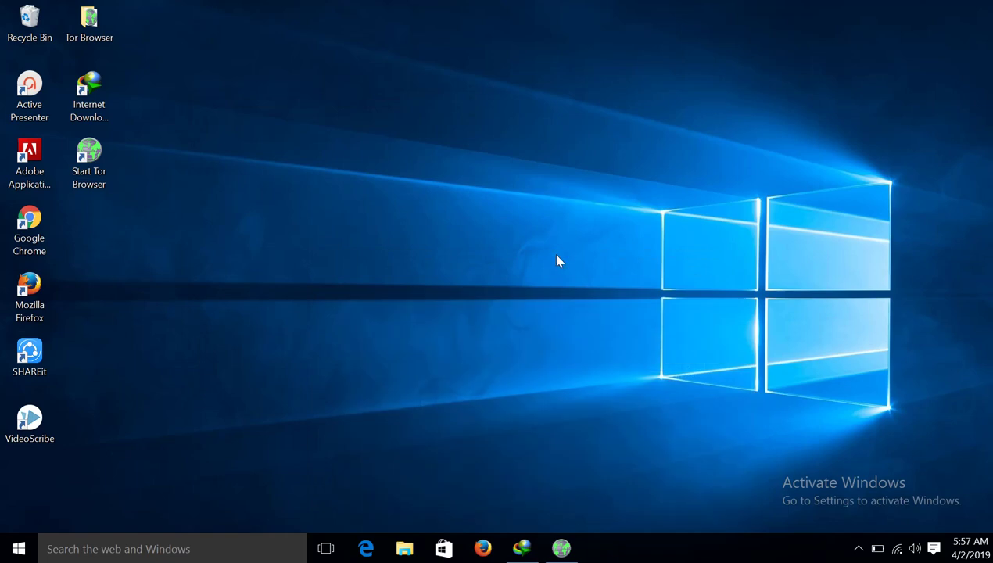
Open the C:\Program Files (x86)\Internet Download Manager folder in File Explorer, and switch to Tor Browser
click(406, 547)
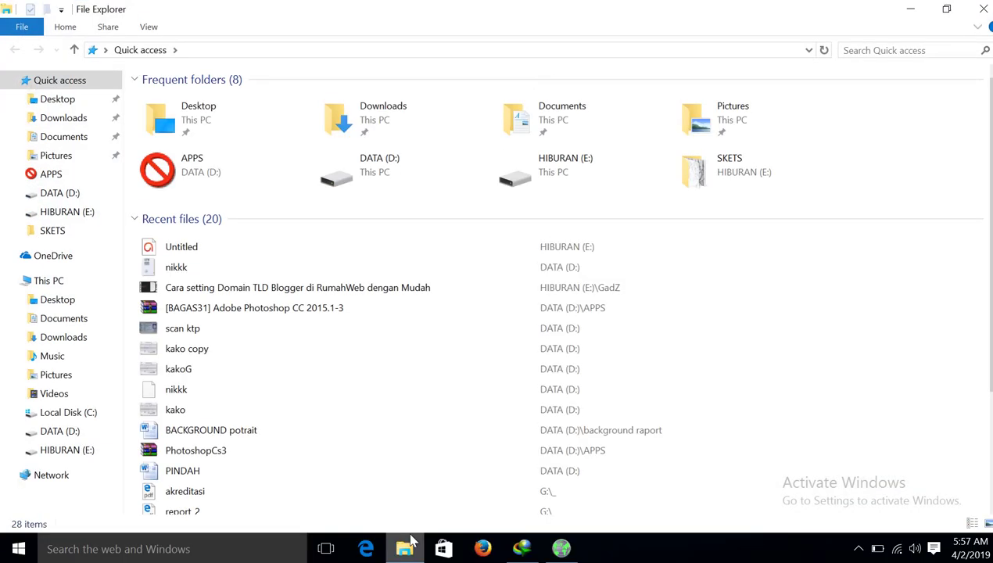
click(45, 420)
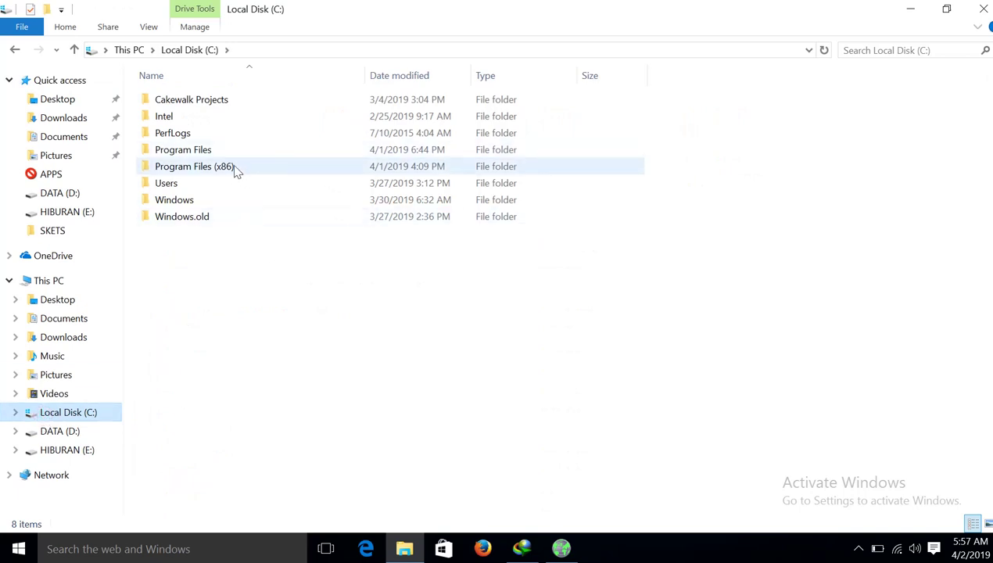
double_click(236, 170)
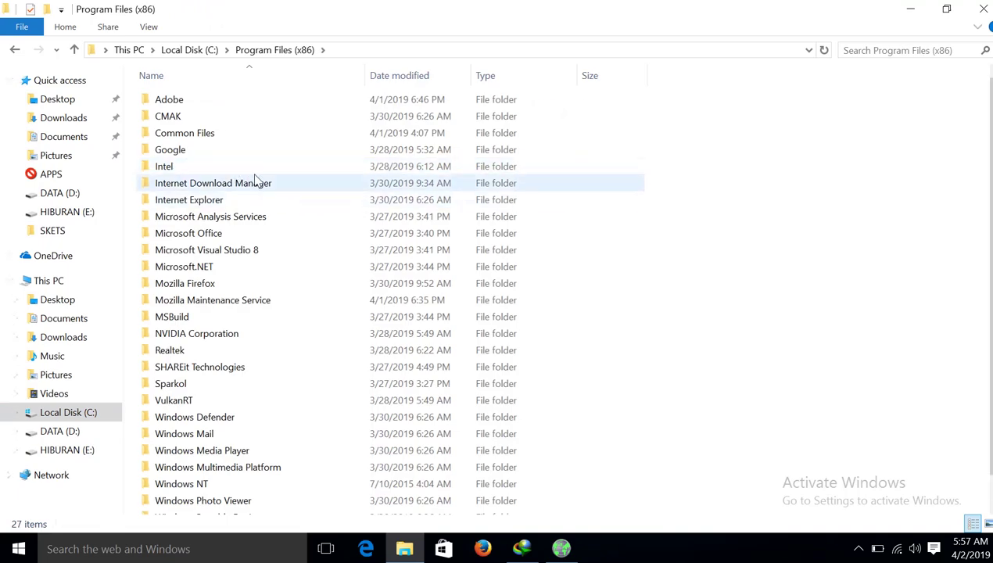
double_click(258, 185)
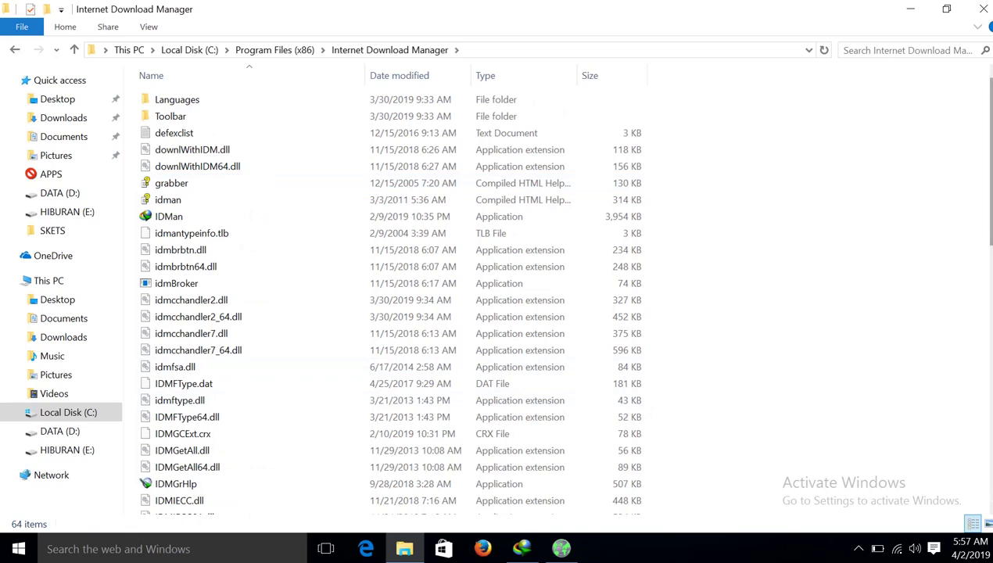
scroll(867, 184, down, 5)
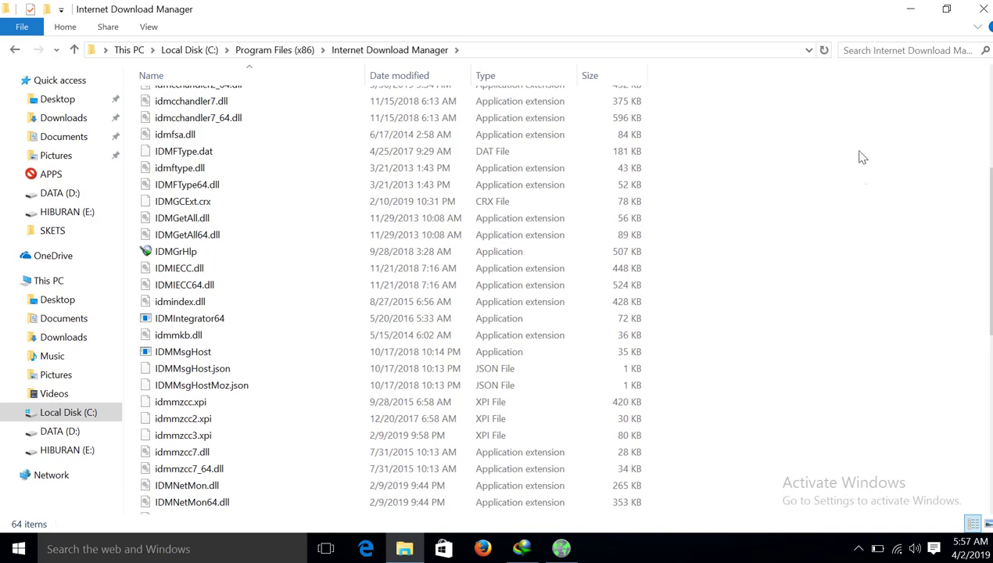
click(563, 550)
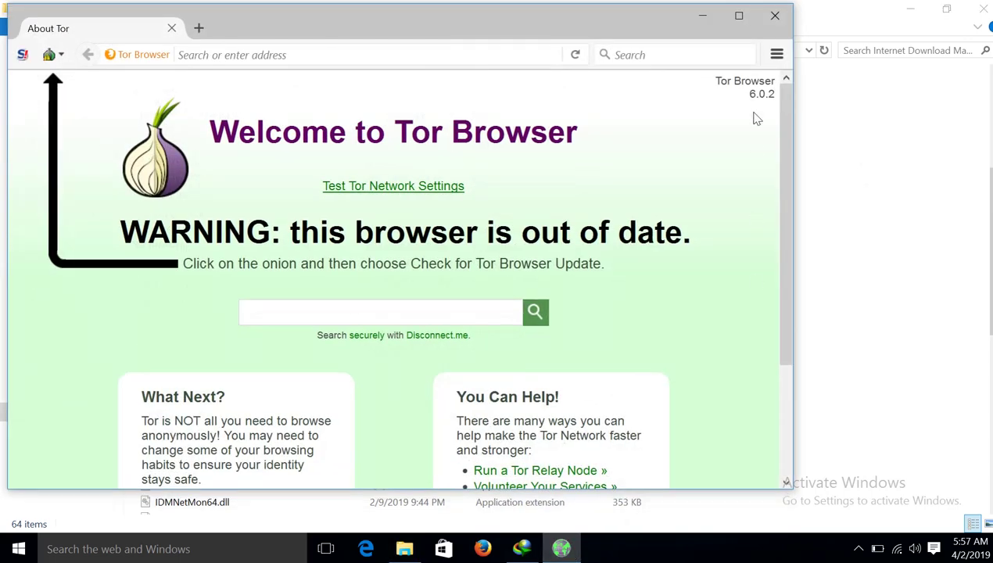
click(741, 16)
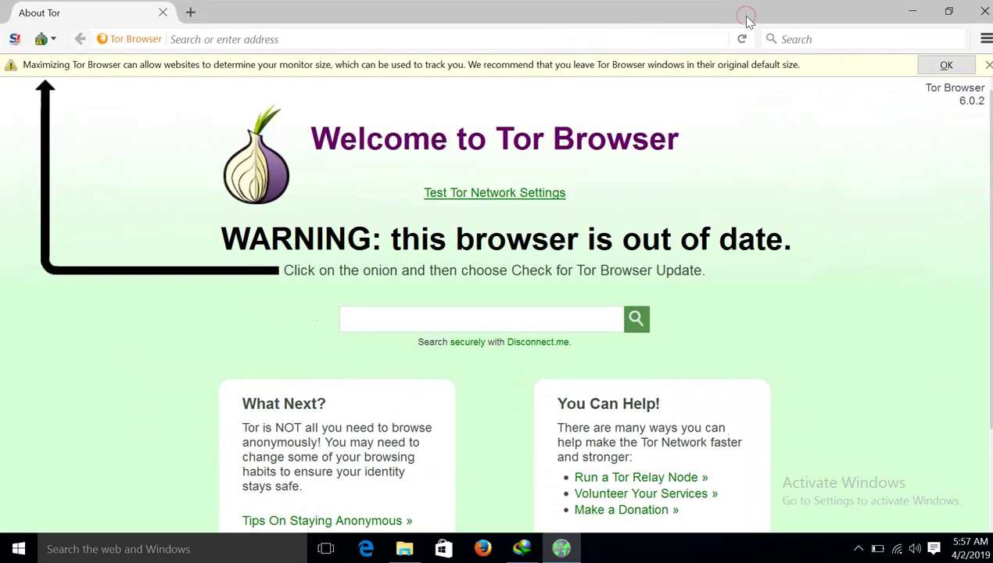
click(986, 66)
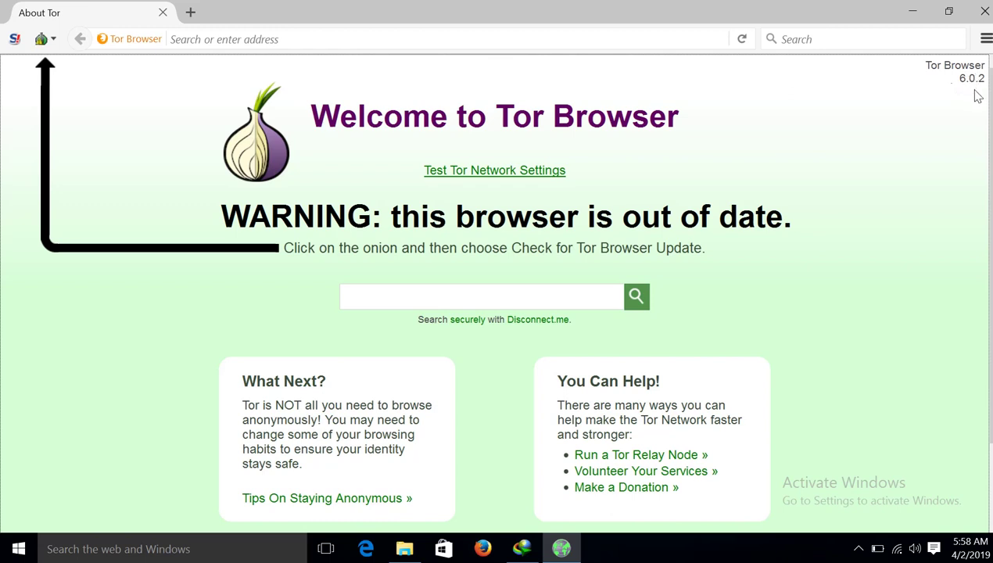
click(950, 21)
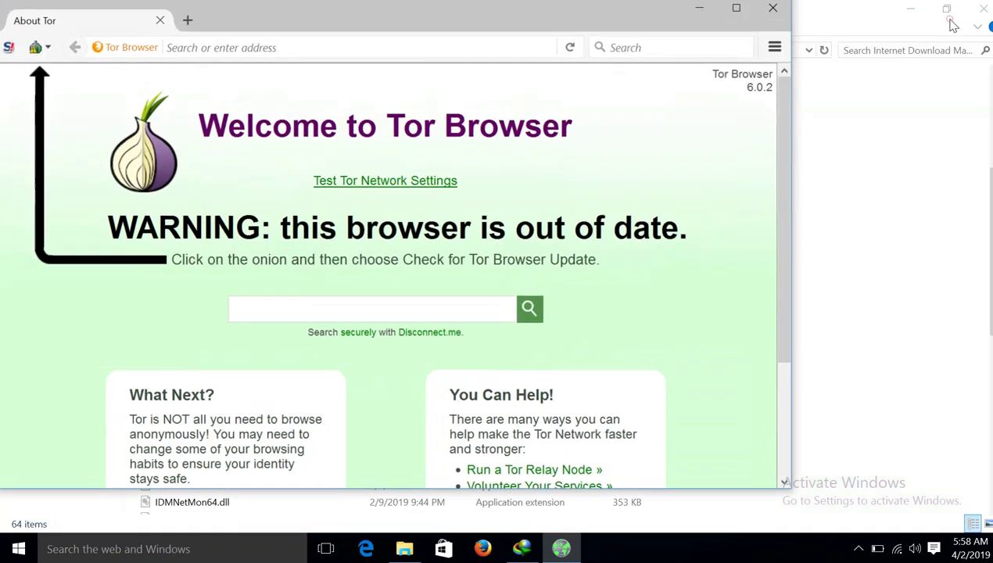
Resize and arrange the Tor Browser and Internet Download Manager folder windows side by side without overlap
click(944, 11)
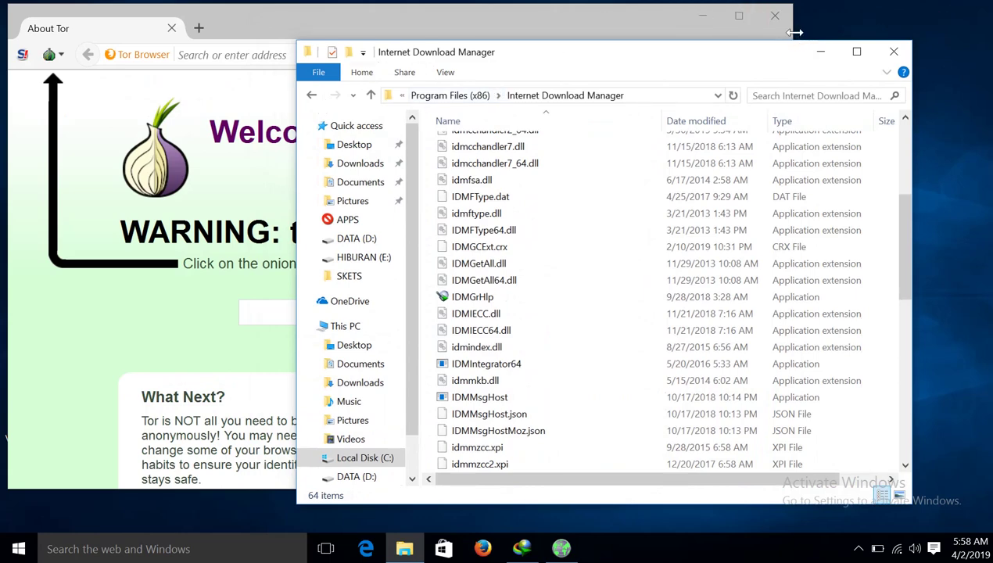
drag(791, 33, 588, 47)
click(672, 48)
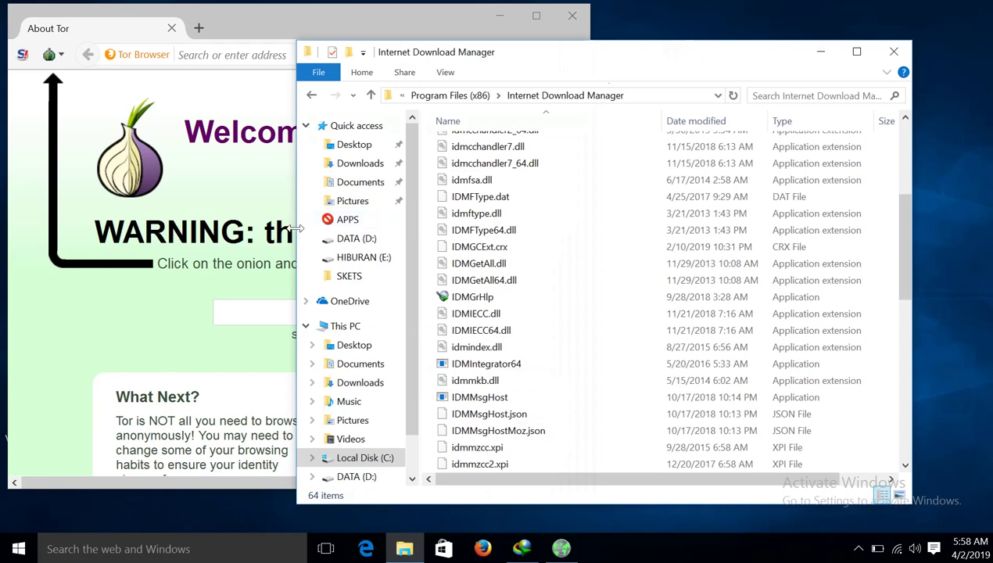
drag(296, 227, 508, 226)
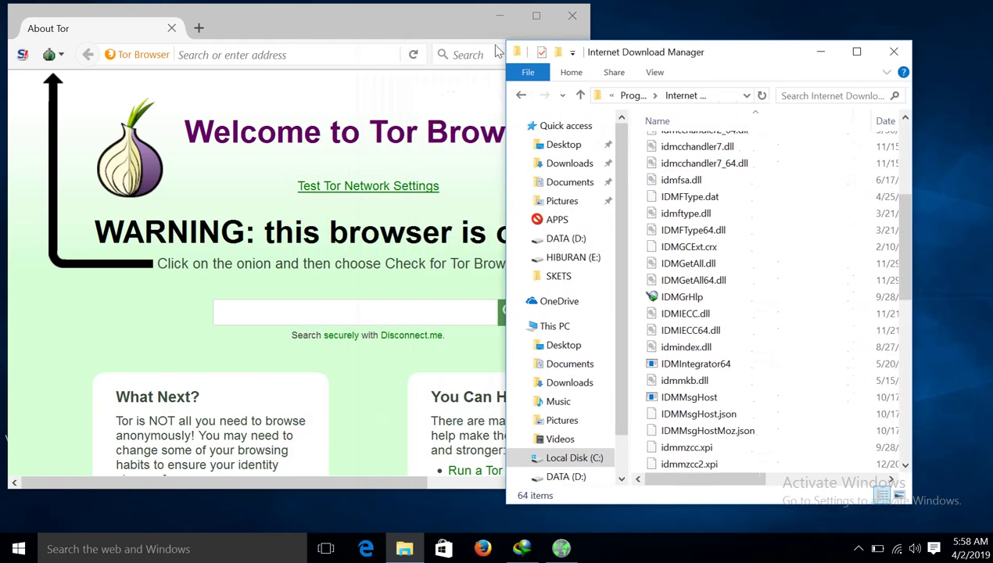
click(407, 18)
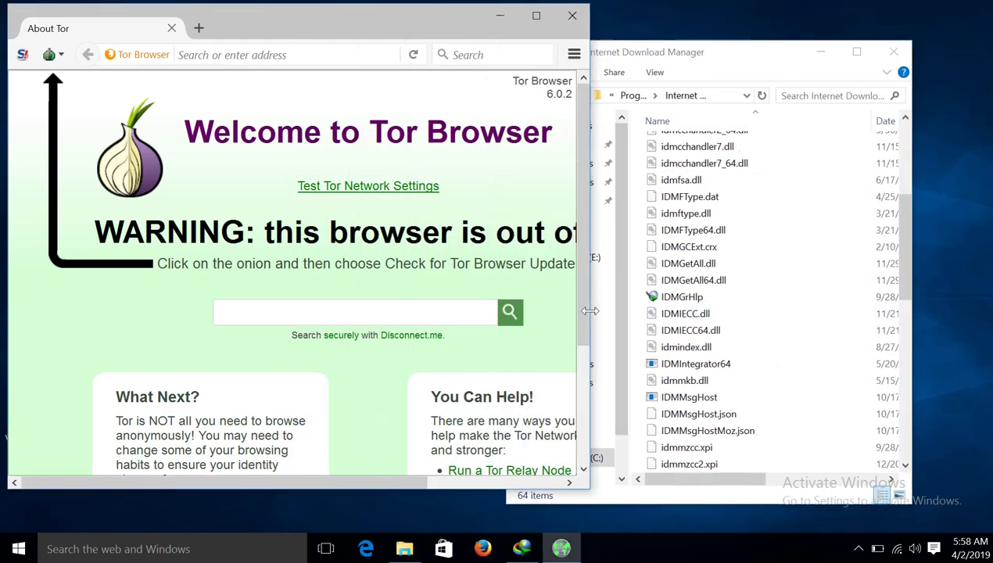
drag(588, 309, 489, 324)
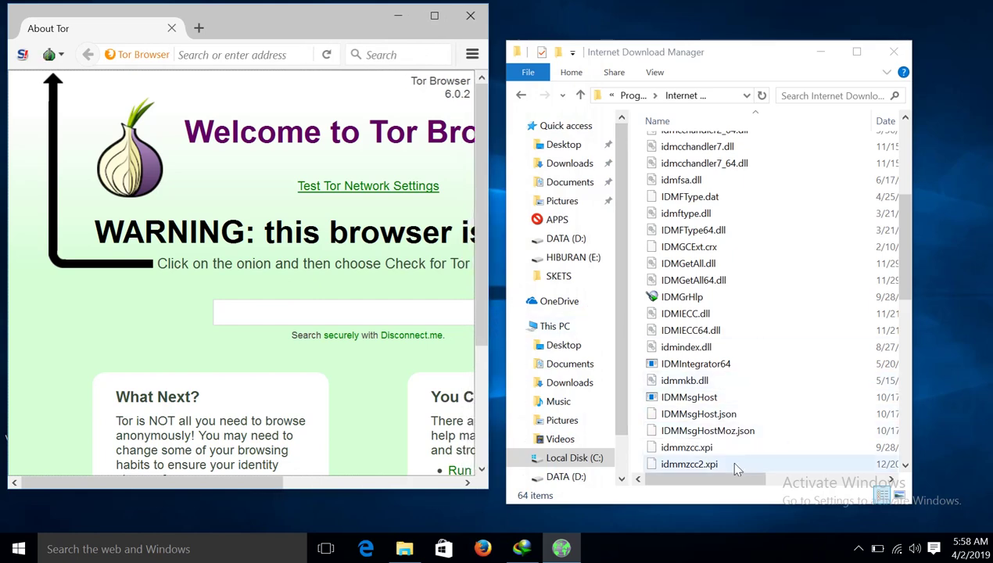
drag(694, 52, 691, 29)
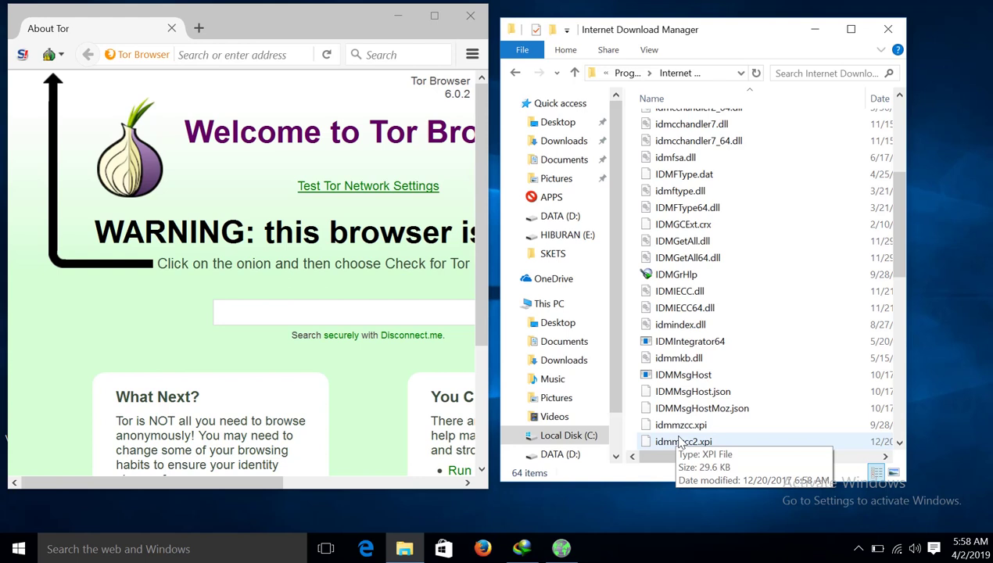
Install the IDM integration add-on from idmmzcc2.xpi into Tor Browser, restart the browser and minimize the folder window
drag(679, 442, 297, 148)
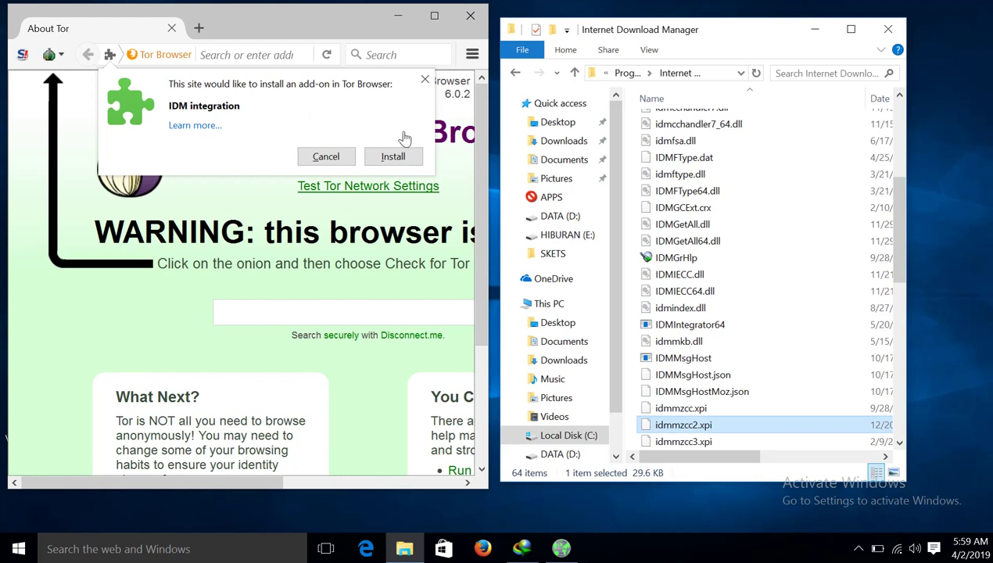
click(392, 156)
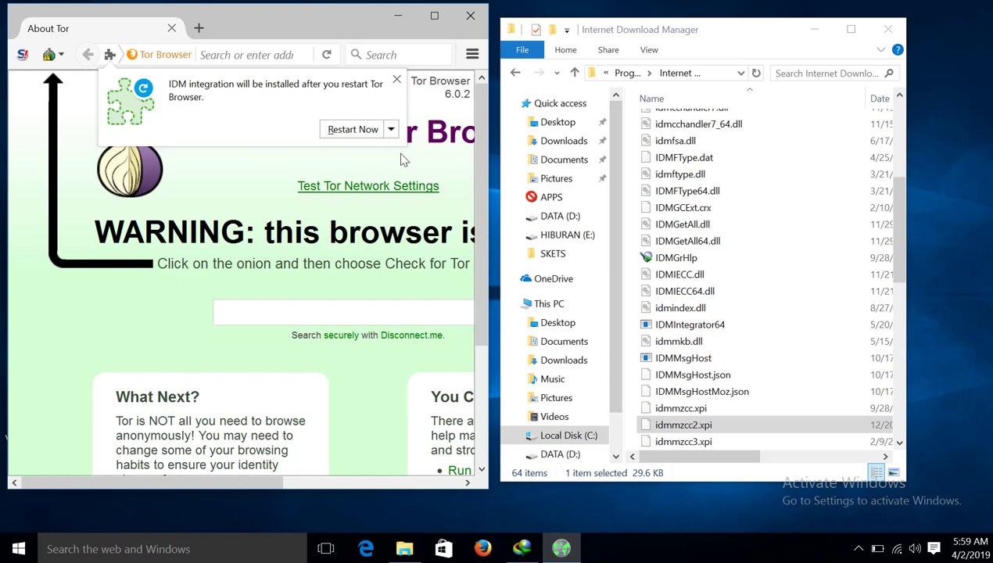
click(354, 129)
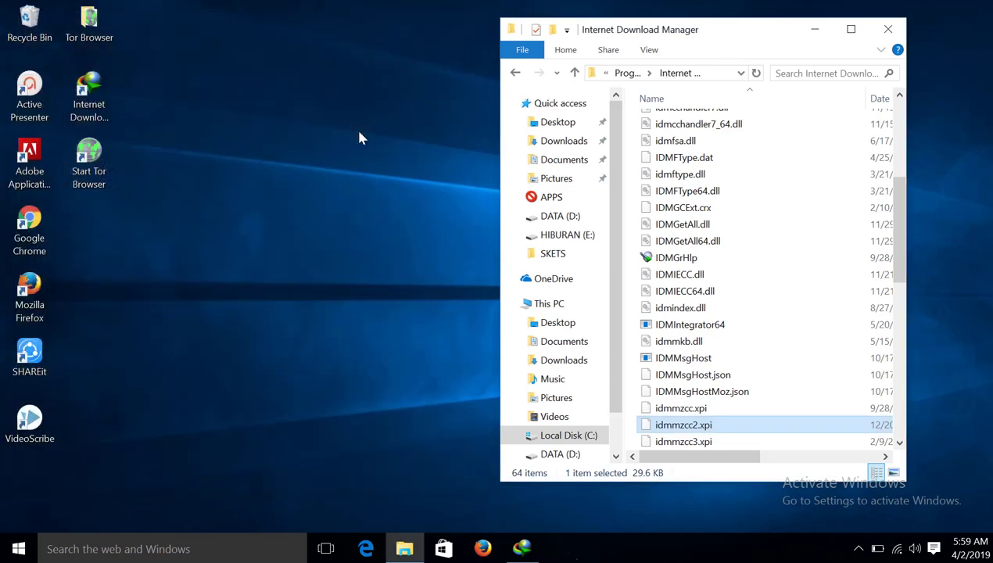
click(805, 33)
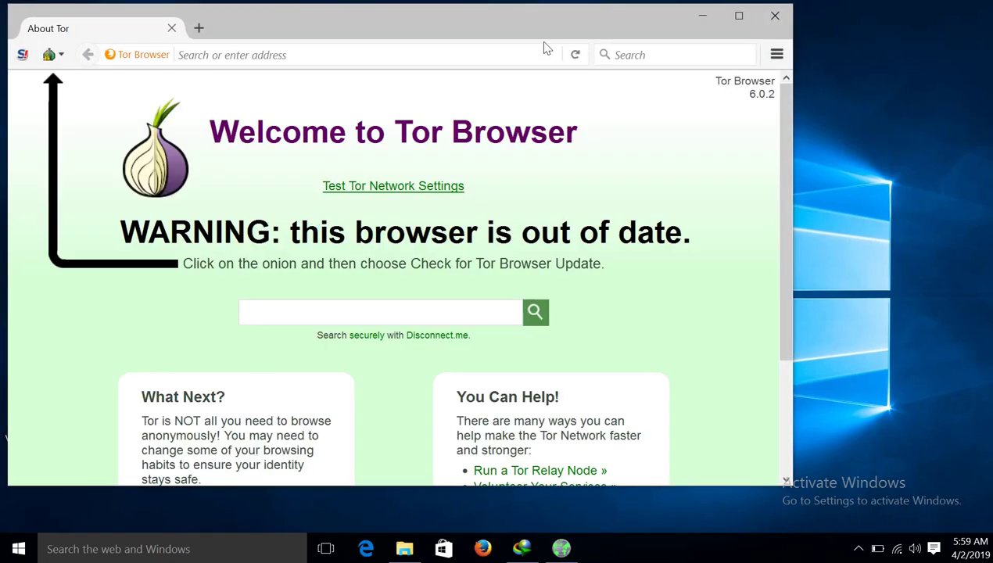
Maximize Tor Browser and open its add-ons manager to check the extensions list for IDM integration
click(737, 18)
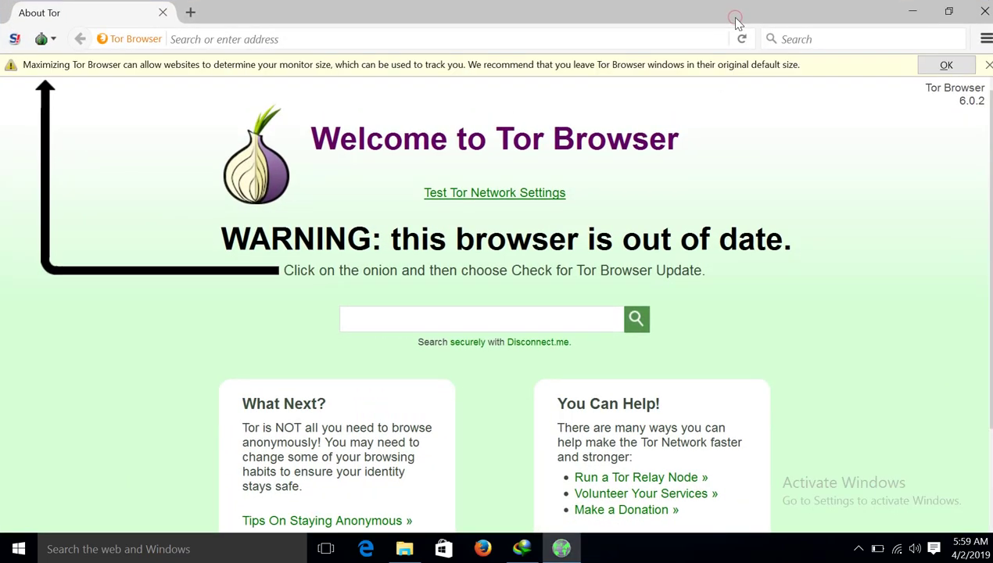
click(988, 66)
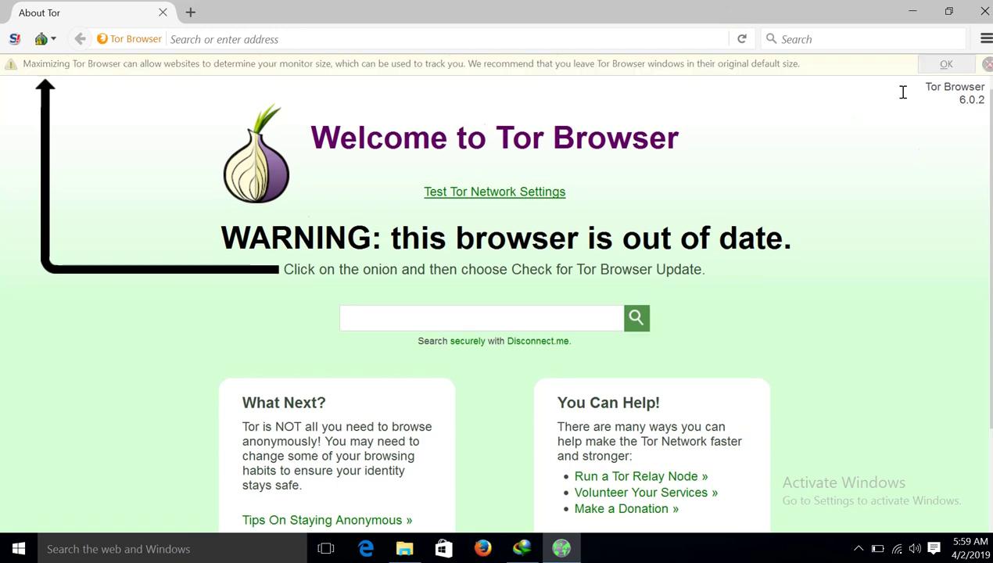
click(986, 40)
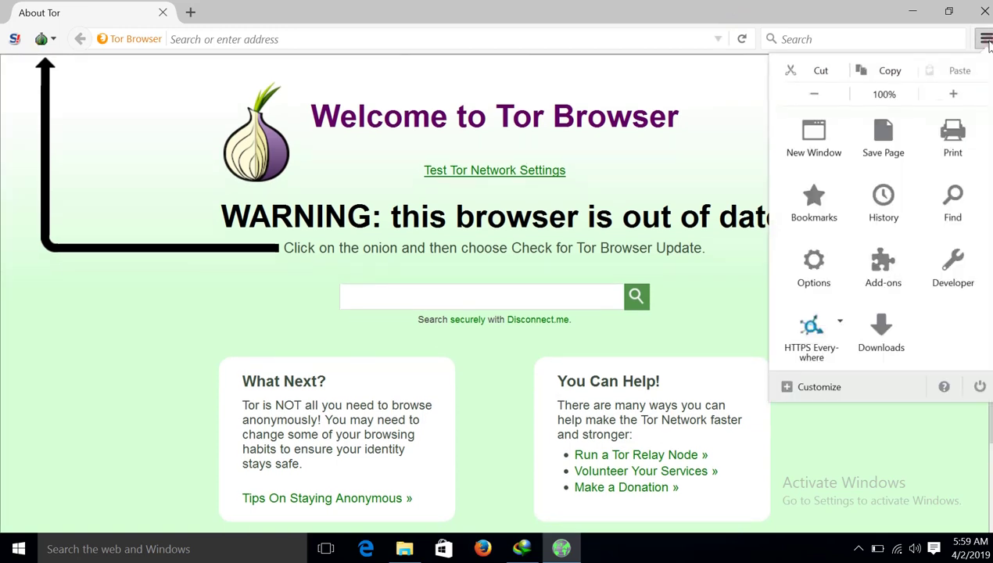
click(874, 288)
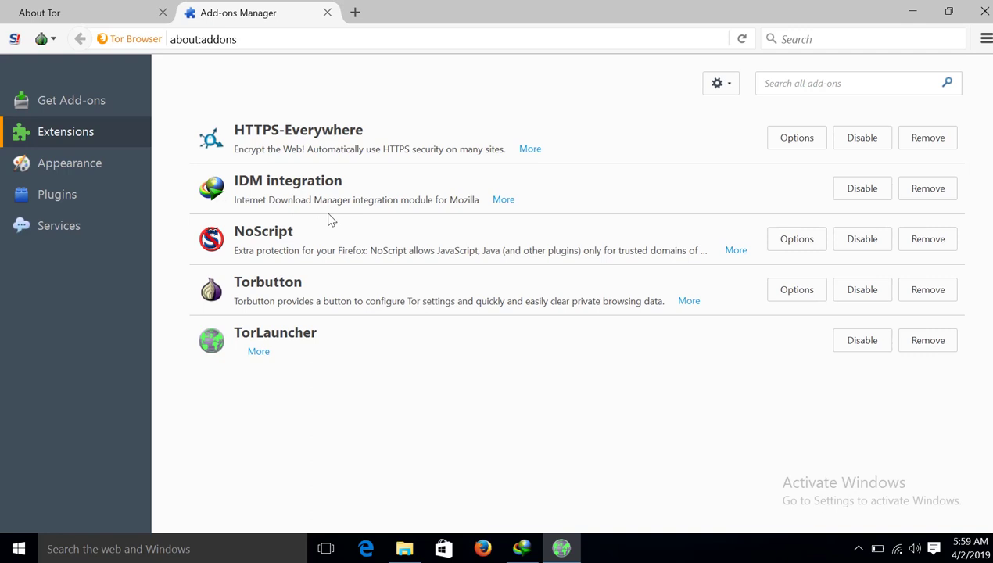
key(ctrl+plus)
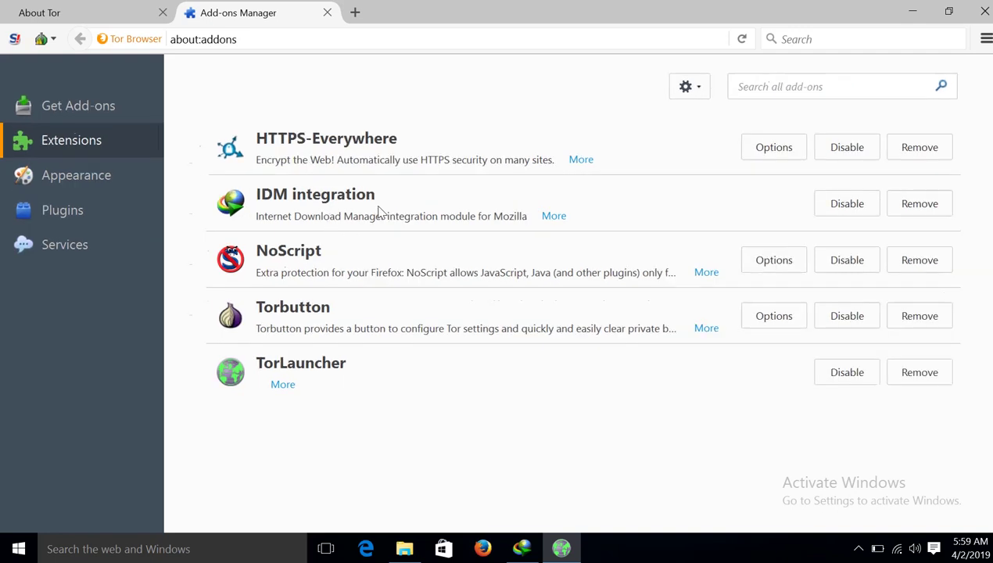